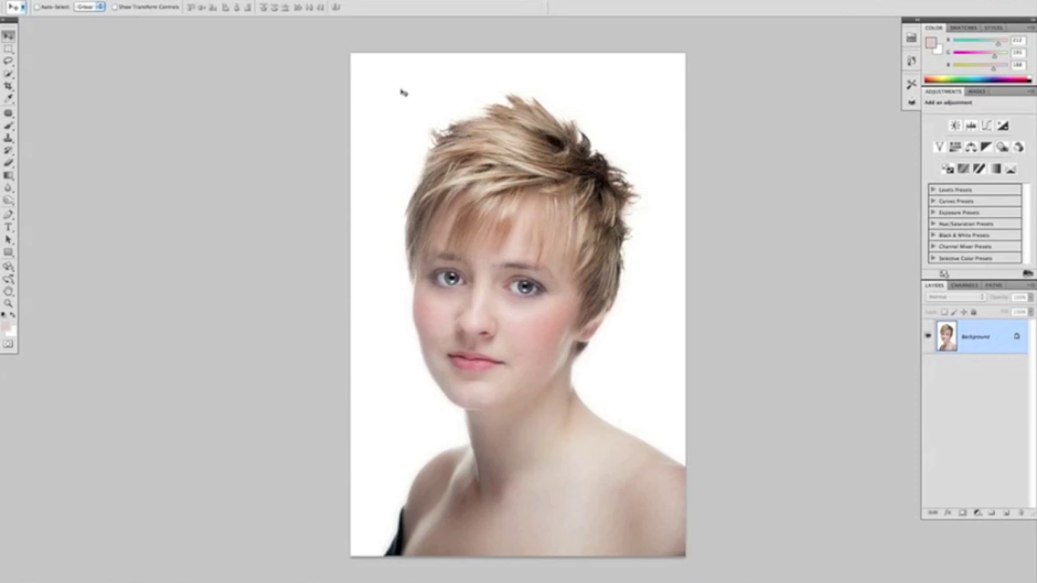
# - Select the portrait from the top down to the chin and copy it onto a new layer
pyautogui.press('m')
pyautogui.moveTo(330, 41); pyautogui.dragTo(723, 413)
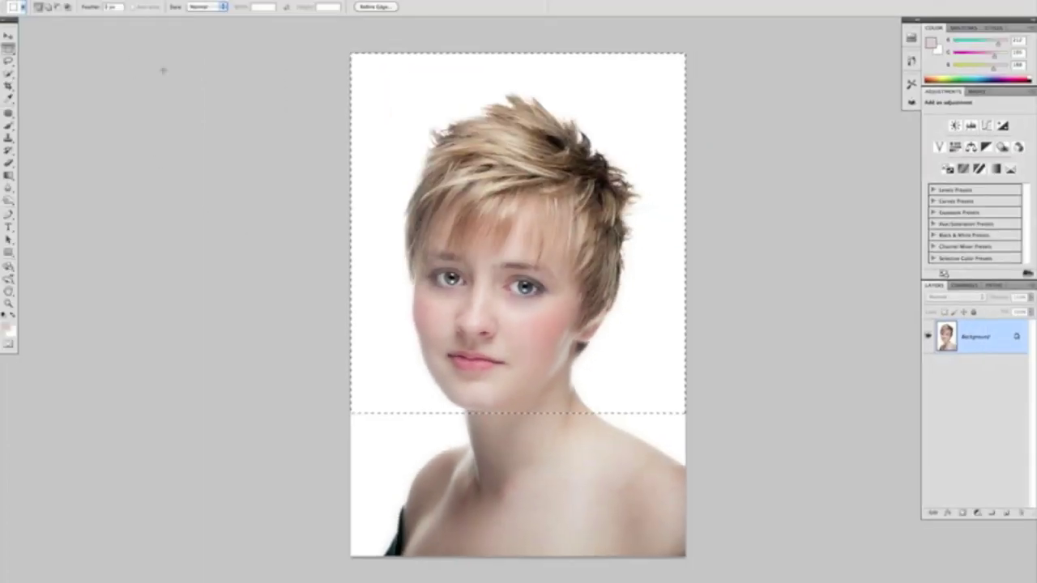
pyautogui.click(174, 1)
pyautogui.moveTo(243, 1)
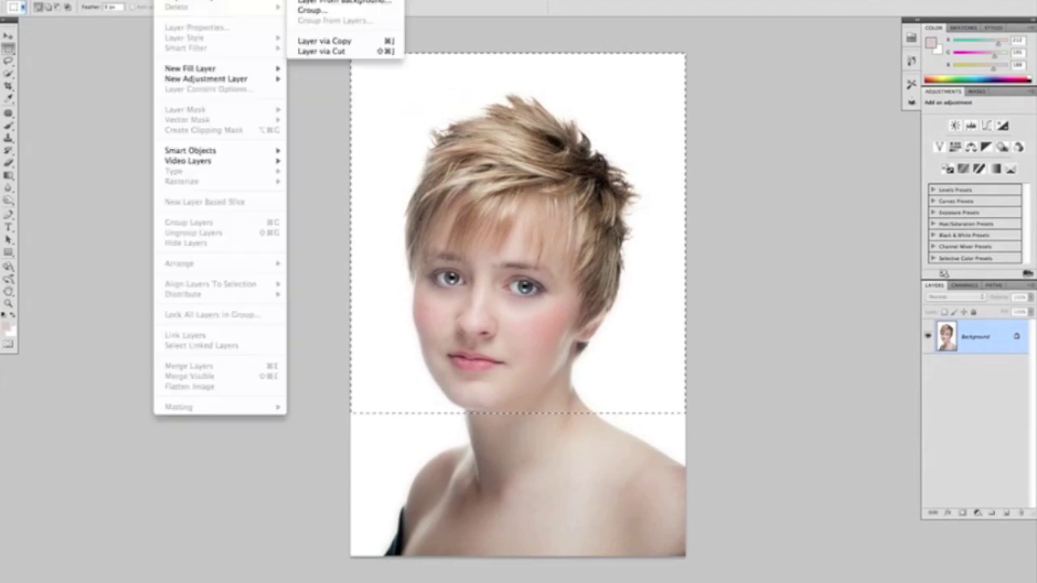
pyautogui.click(324, 42)
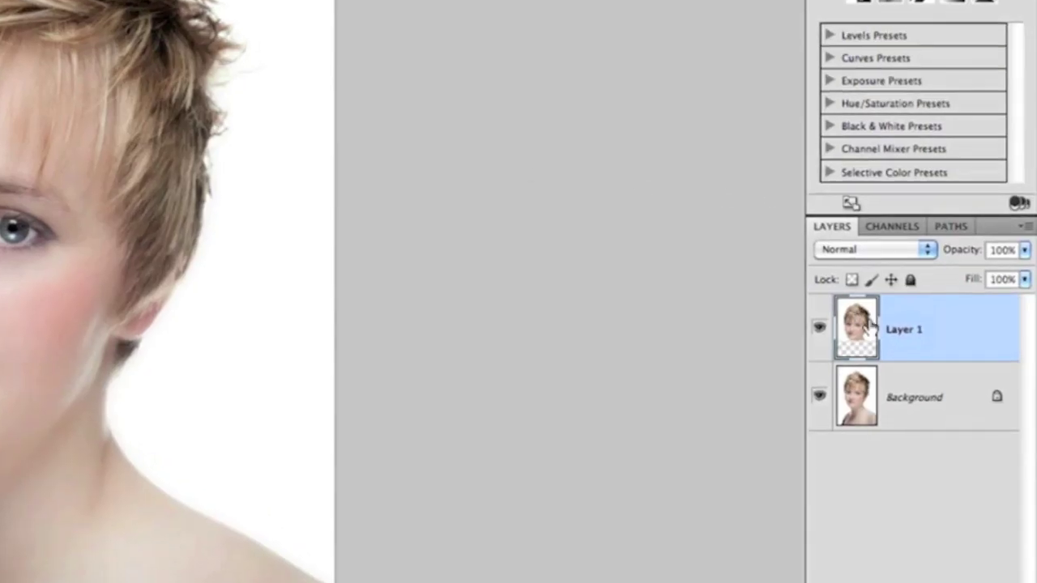
# - Rename the new layer 'head' and make the Background layer active
pyautogui.doubleClick(902, 330)
pyautogui.write('head')
pyautogui.press('Return')
pyautogui.click(894, 419)
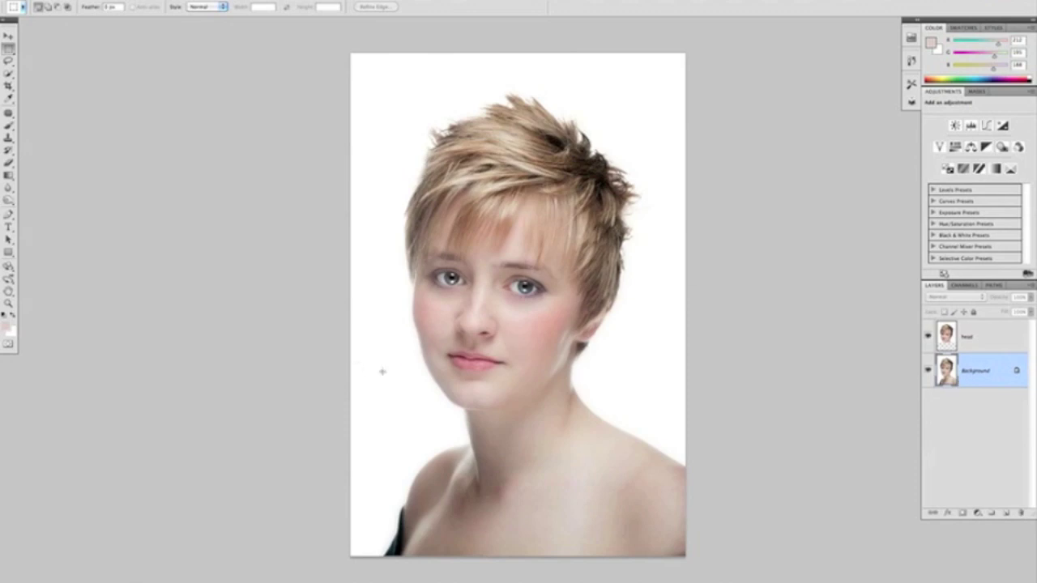
# - Copy a horizontal strip across the neck to a layer named 'neck', then select the head layer
pyautogui.moveTo(332, 367); pyautogui.dragTo(696, 439)
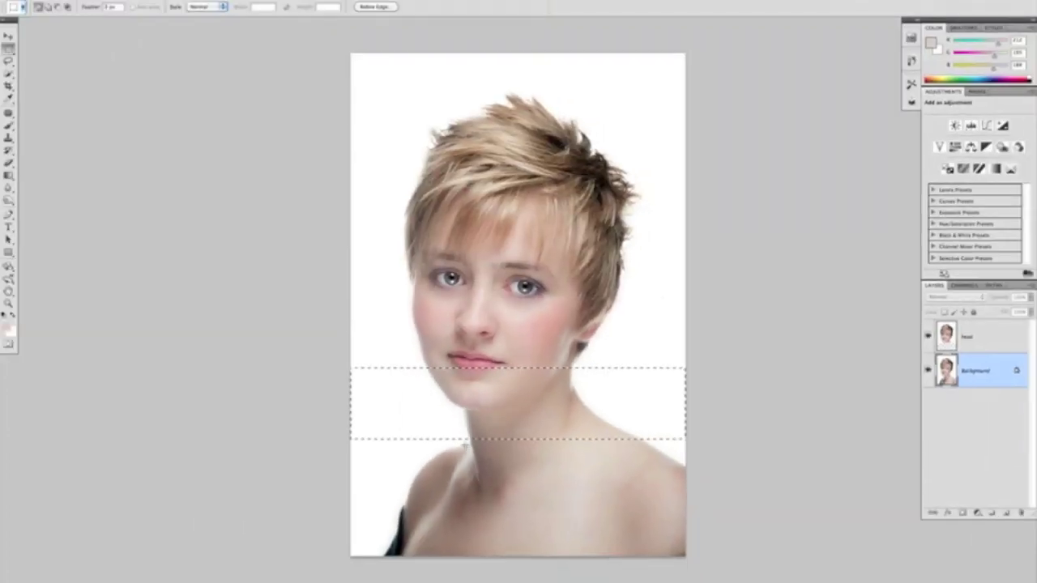
pyautogui.click(170, 0)
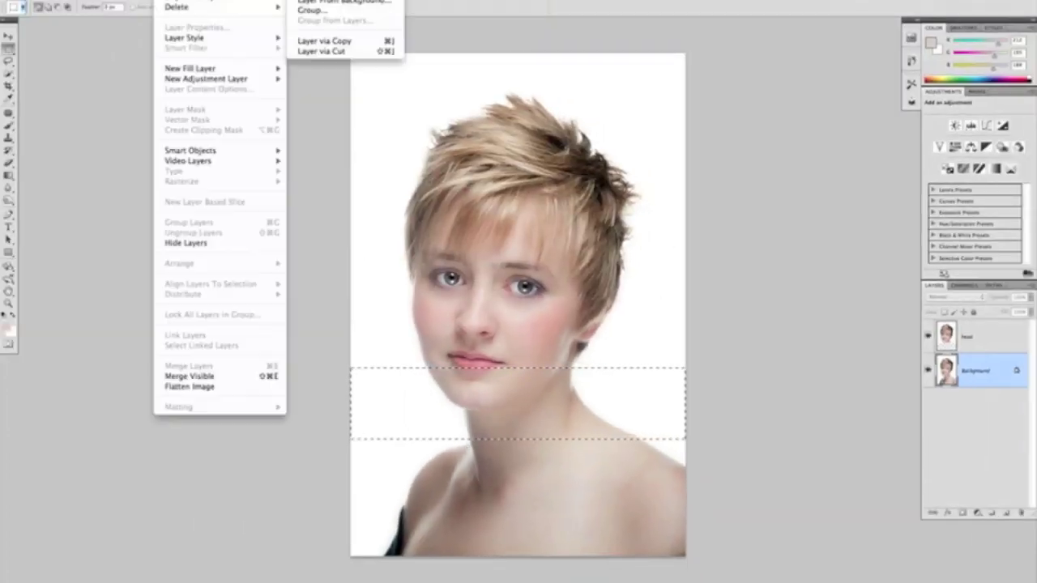
pyautogui.click(324, 41)
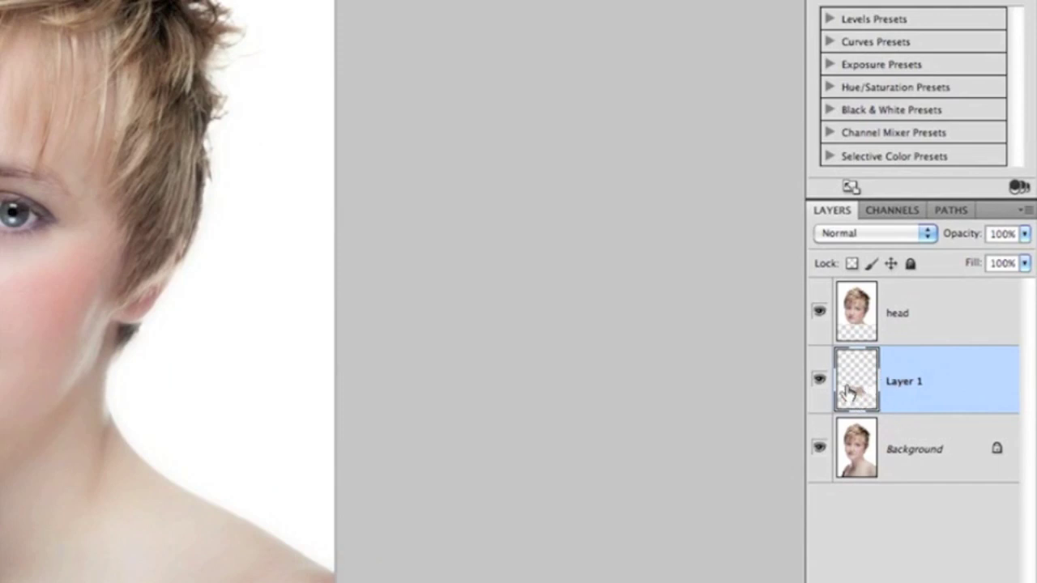
pyautogui.doubleClick(904, 384)
pyautogui.write('neck')
pyautogui.press('Return')
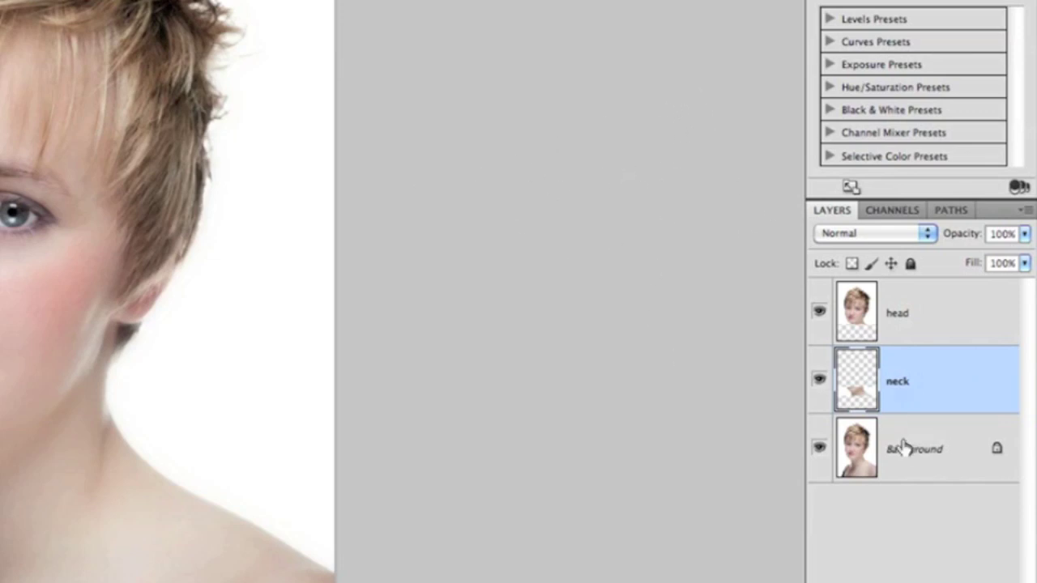
pyautogui.click(903, 318)
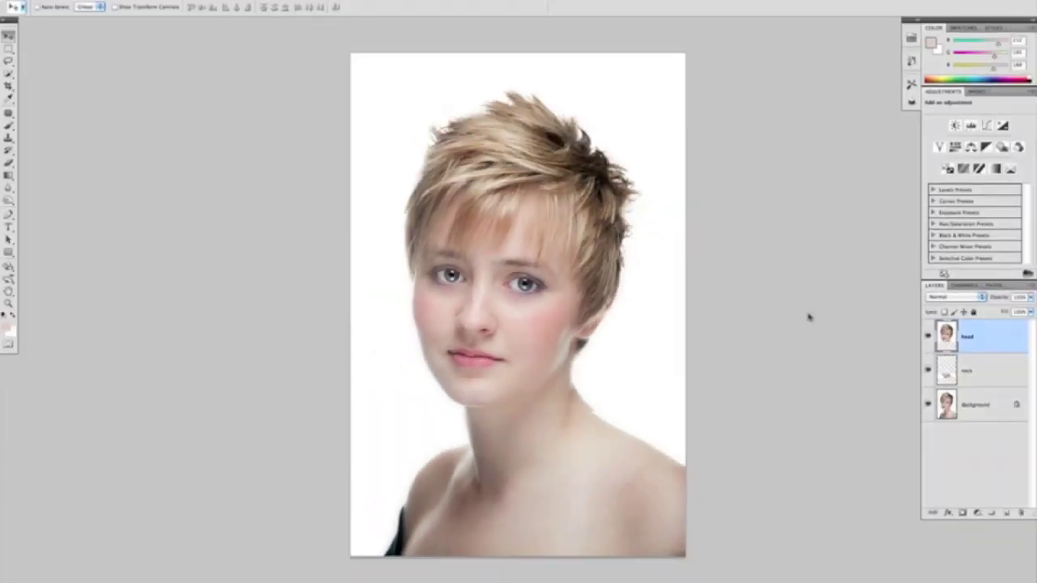
# - Free Transform the neck layer, pulling its top edge up to stretch the strip taller
pyautogui.click(967, 374)
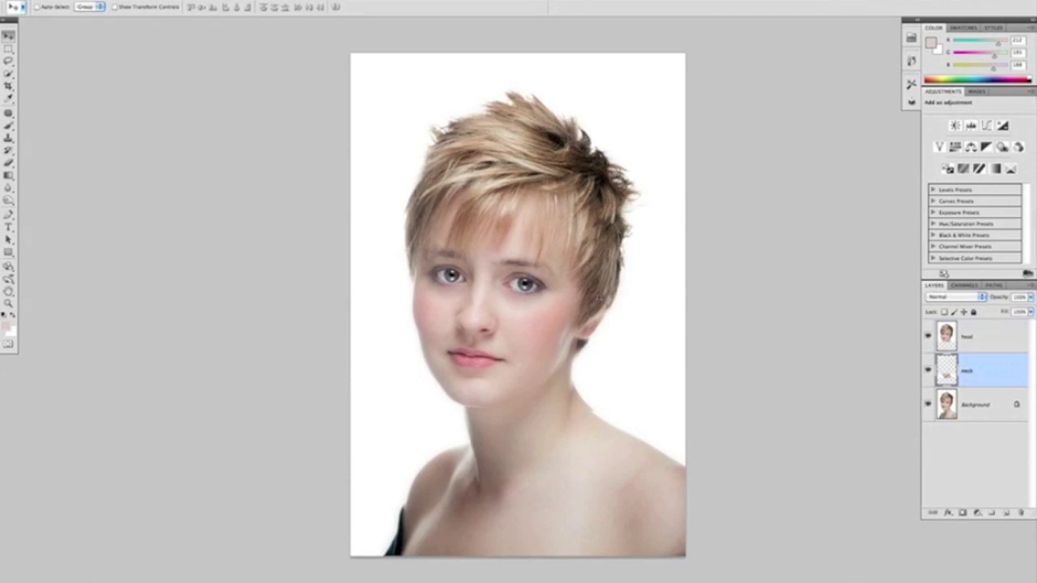
pyautogui.click(110, 1)
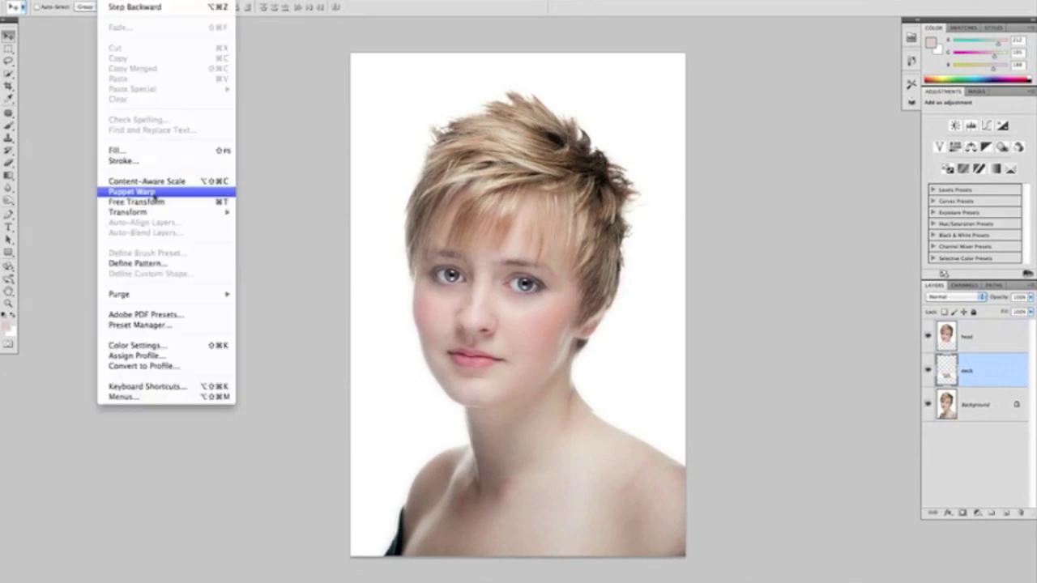
pyautogui.click(156, 202)
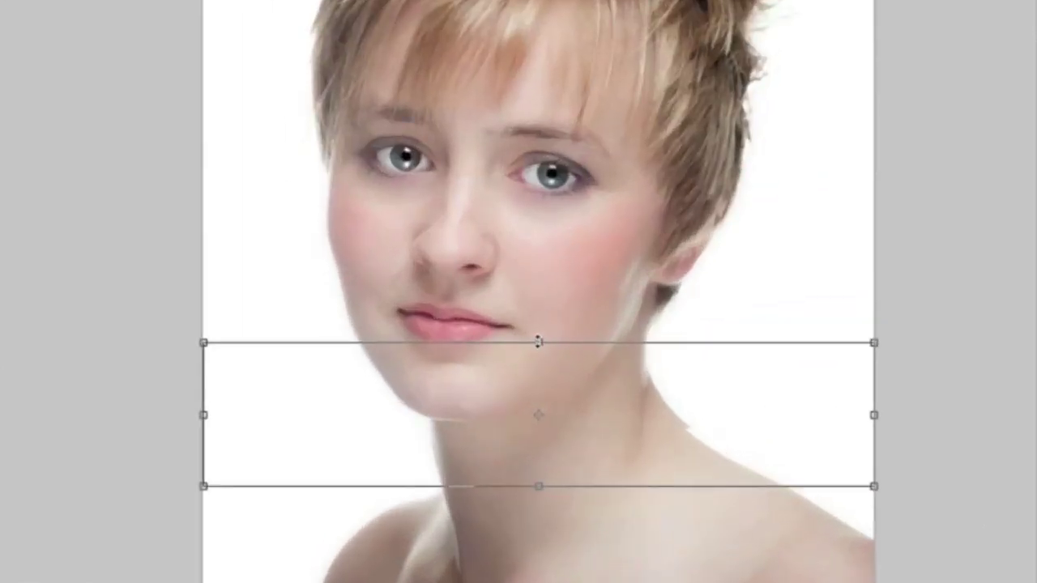
pyautogui.moveTo(539, 340); pyautogui.dragTo(538, 327)
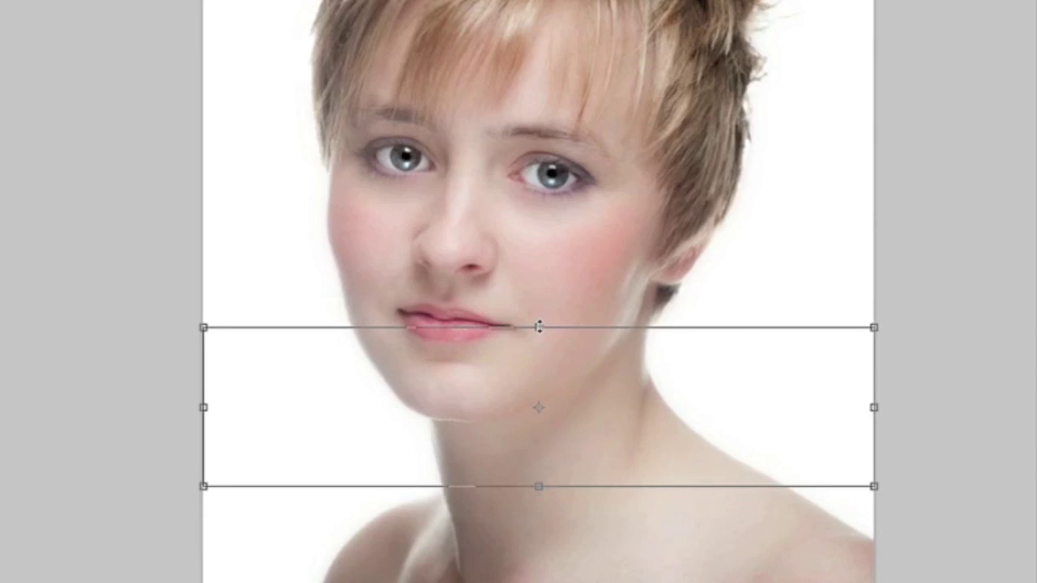
pyautogui.press('Return')
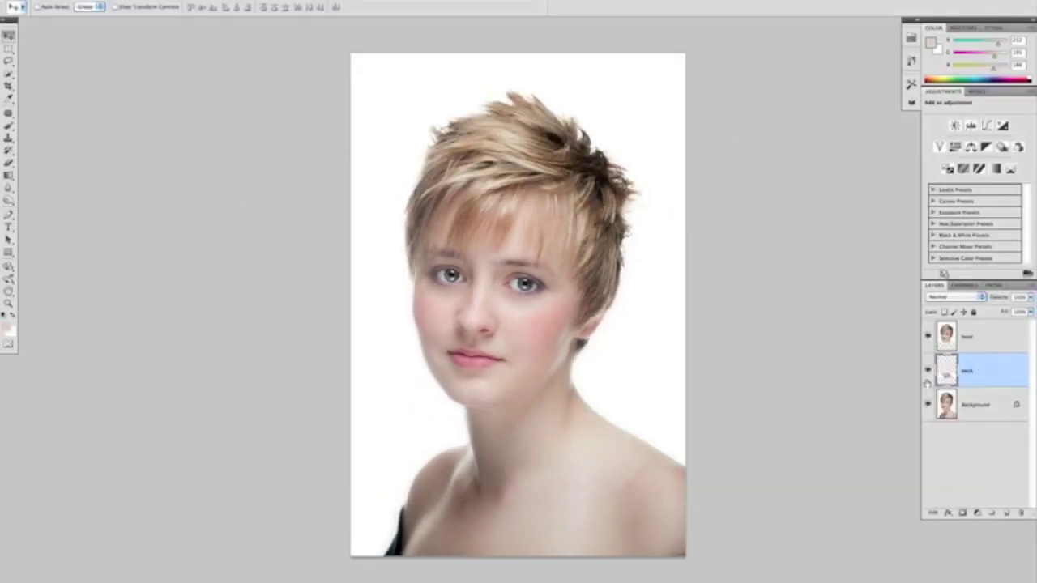
# - Toggle the head and neck layers off and on twice to compare against the original
pyautogui.keyDown('alt'); pyautogui.click(927, 408); pyautogui.keyUp('alt')
pyautogui.keyDown('alt'); pyautogui.click(927, 405); pyautogui.keyUp('alt')
pyautogui.keyDown('alt'); pyautogui.click(928, 404); pyautogui.keyUp('alt')
pyautogui.keyDown('alt'); pyautogui.click(927, 405); pyautogui.keyUp('alt')
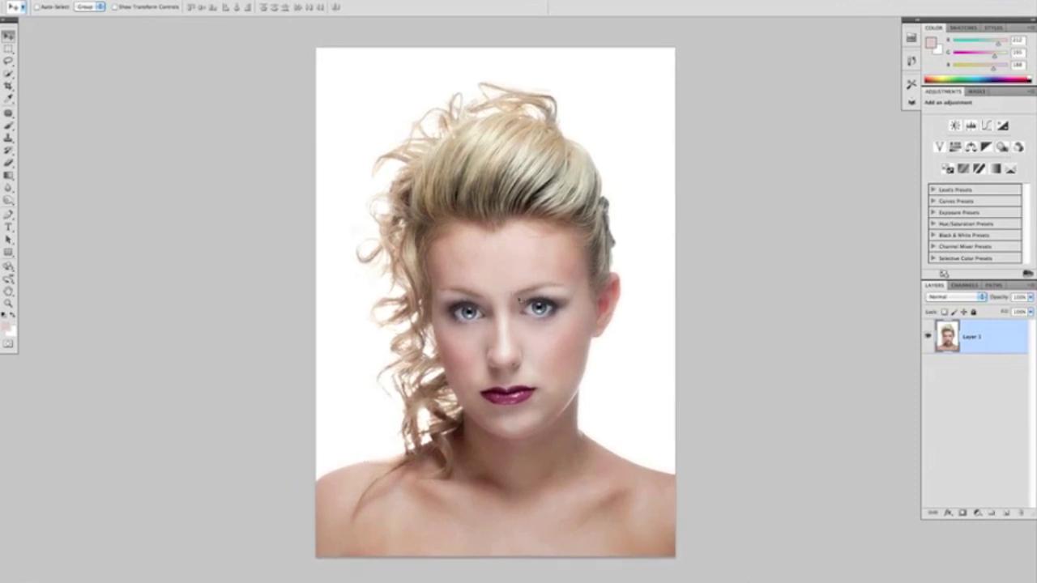
# - Copy the curly-haired portrait's top, down to the chin, onto a new layer named head
pyautogui.press('m')
pyautogui.moveTo(314, 45); pyautogui.dragTo(700, 442)
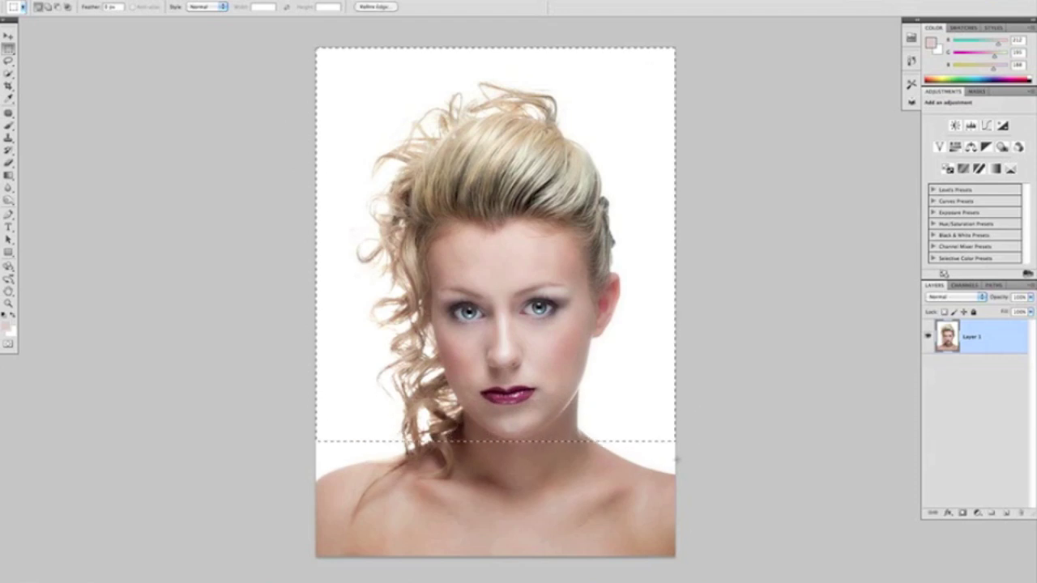
pyautogui.hotkey('ctrl', 'd')
pyautogui.hotkey('ctrl', 'shift', 'alt', 'n')
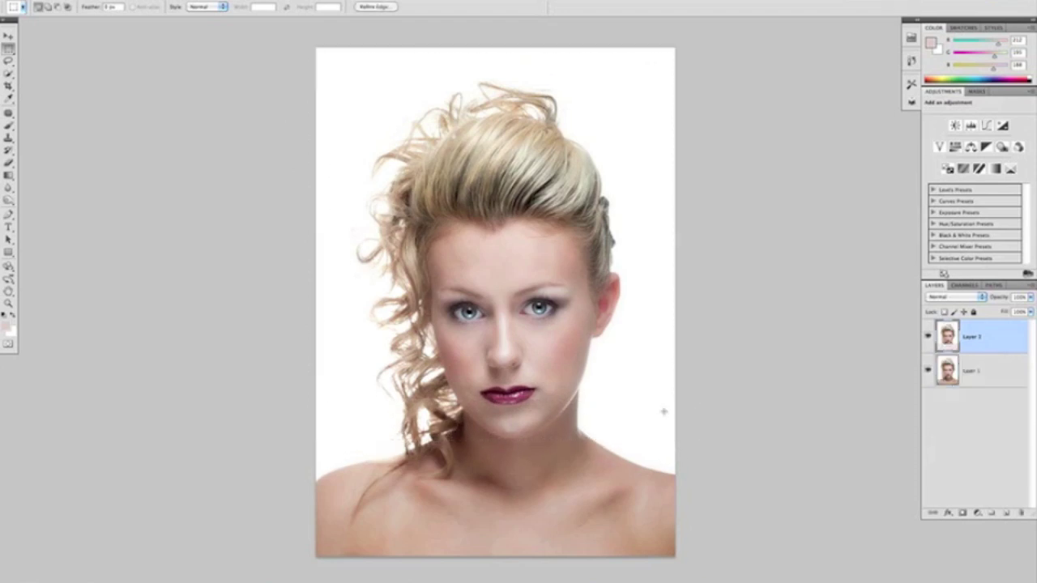
pyautogui.doubleClick(971, 339)
pyautogui.write('hd')
pyautogui.click(944, 374)
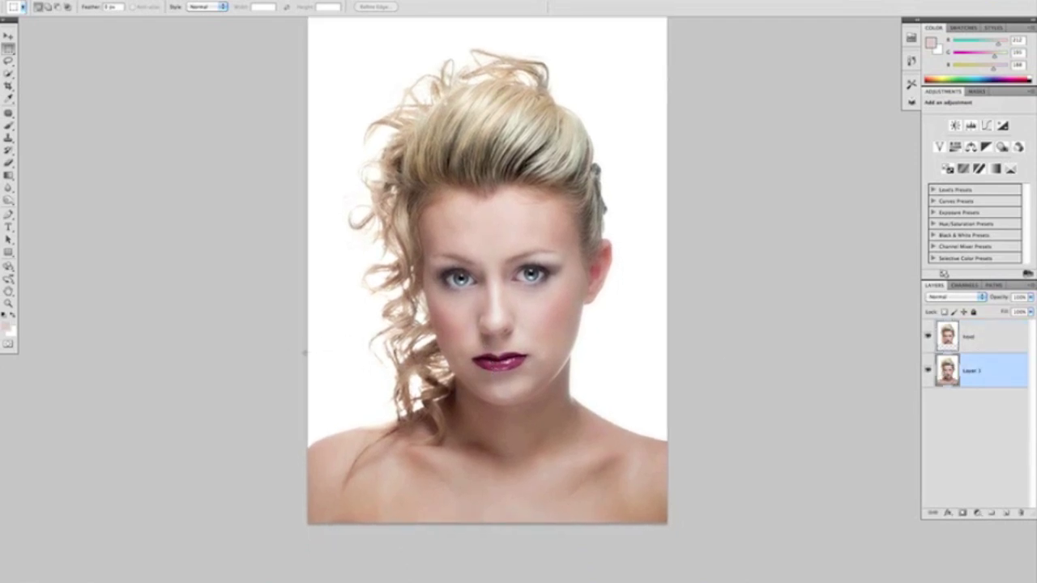
# - Copy a strip across the second portrait's neck to a layer named 'neck', then select head
pyautogui.moveTo(305, 346); pyautogui.dragTo(687, 422)
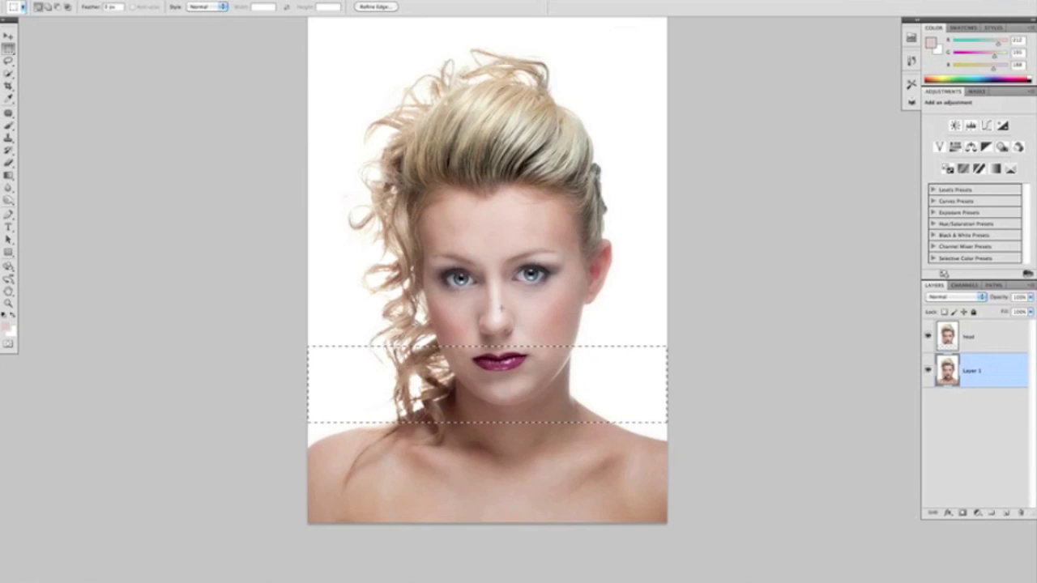
pyautogui.hotkey('ctrl', 'j')
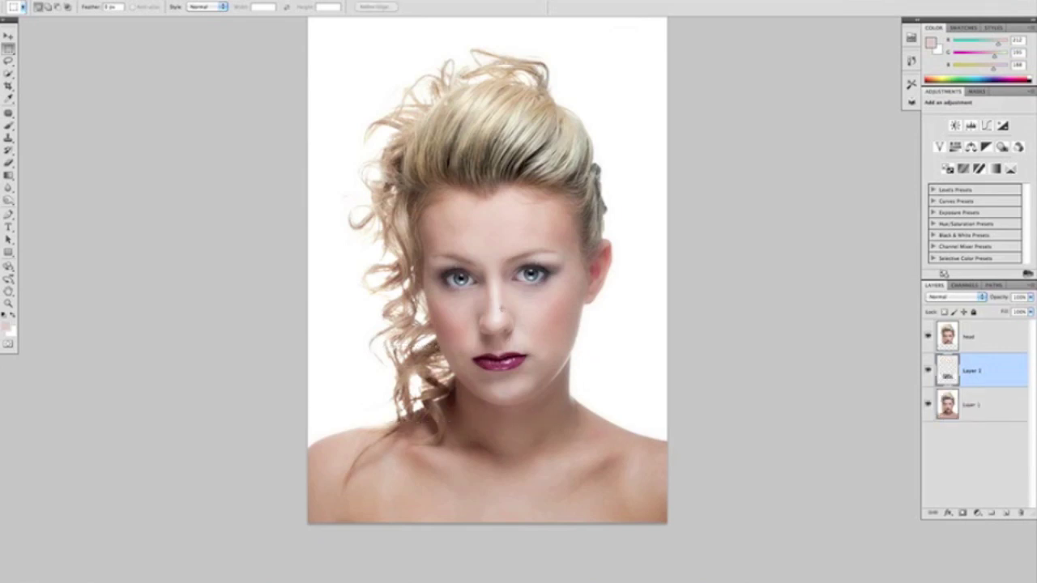
pyautogui.doubleClick(972, 372)
pyautogui.write('neck')
pyautogui.press('Return')
pyautogui.click(968, 336)
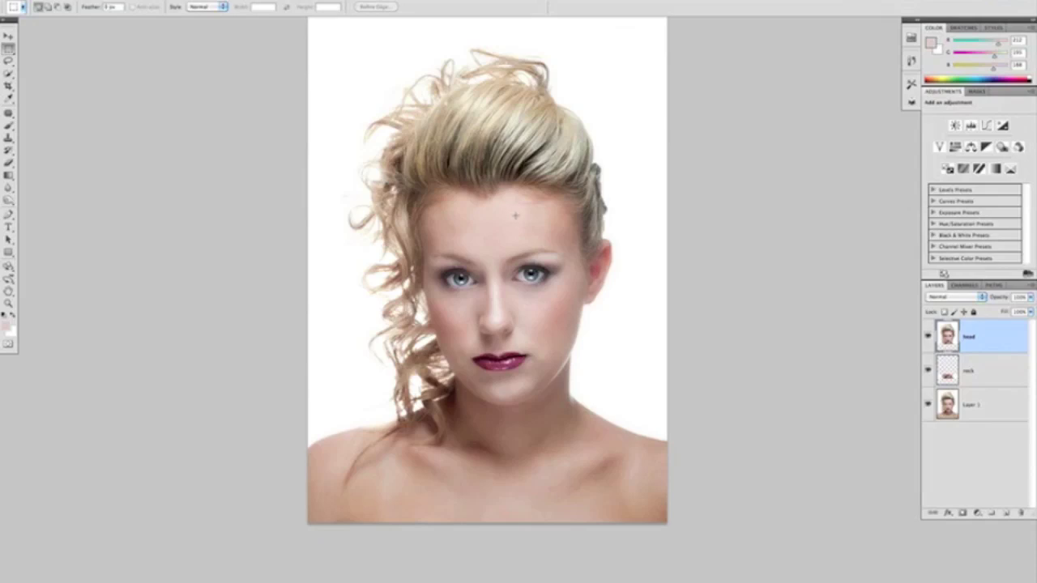
pyautogui.press('v')
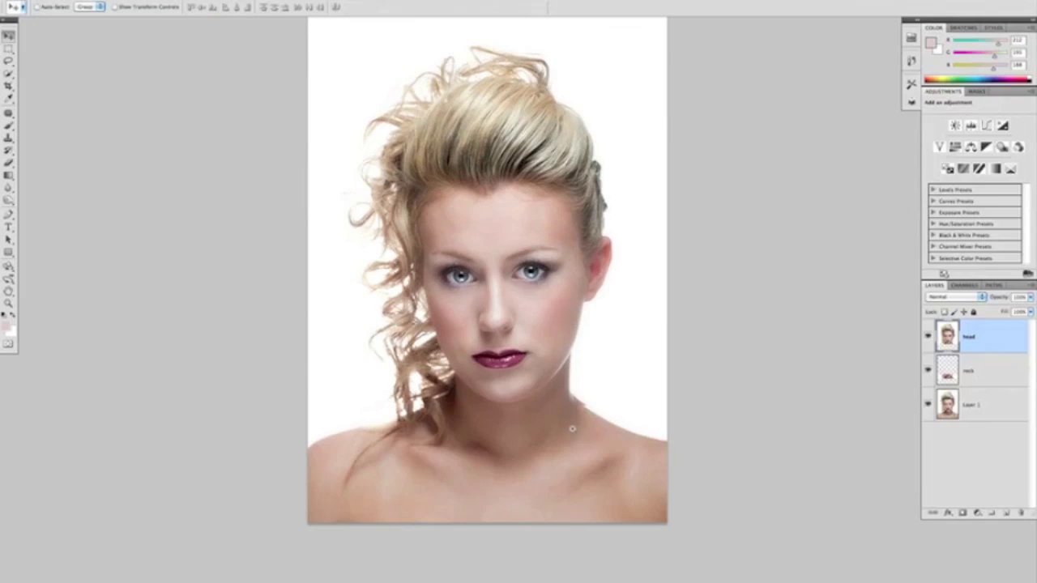
# - Free Transform the neck layer, stretching its top edge up to about 113% height
pyautogui.scroll(2, 571, 430)
pyautogui.scroll(3, 588, 430)
pyautogui.scroll(-3, 588, 432)
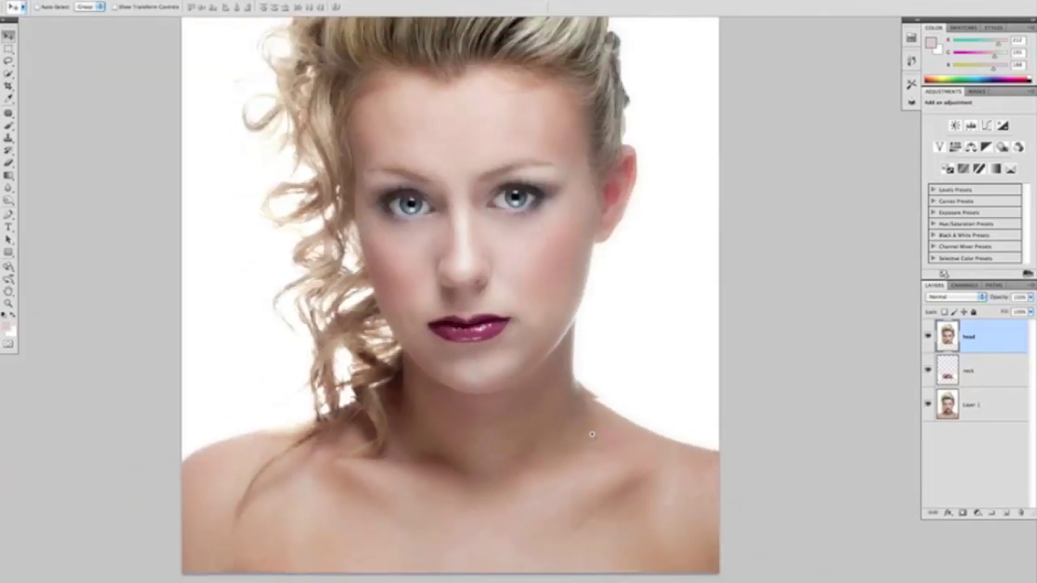
pyautogui.click(949, 375)
pyautogui.click(105, 0)
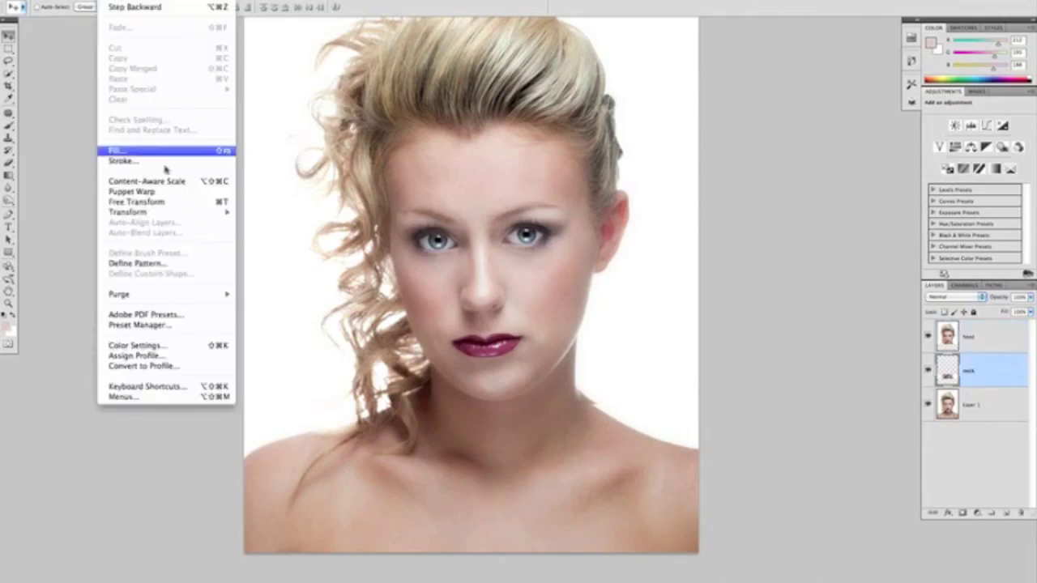
pyautogui.click(165, 203)
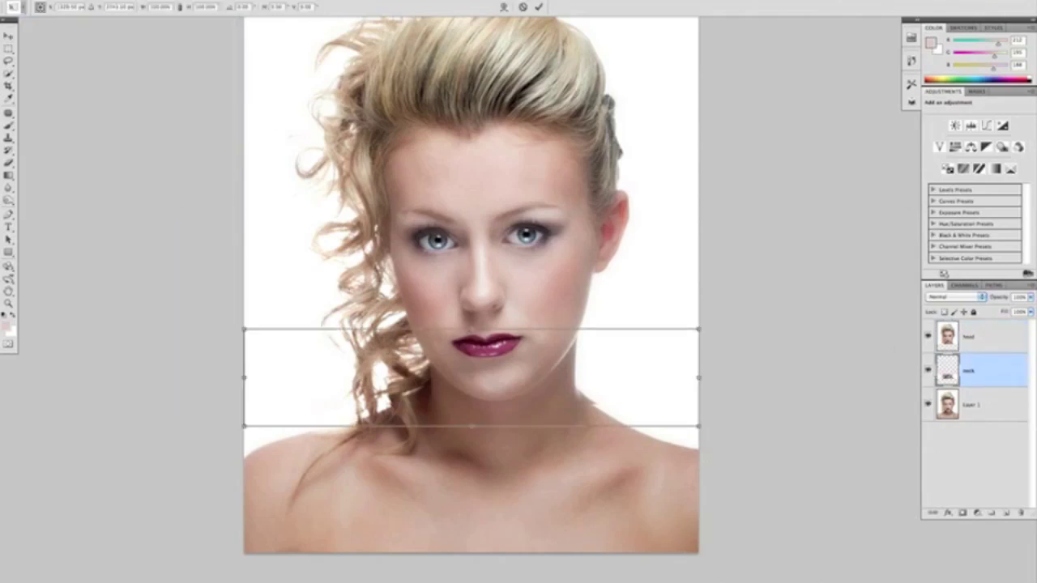
pyautogui.moveTo(471, 329); pyautogui.dragTo(488, 309)
pyautogui.press('Return')
pyautogui.scroll(-2, 525, 350)
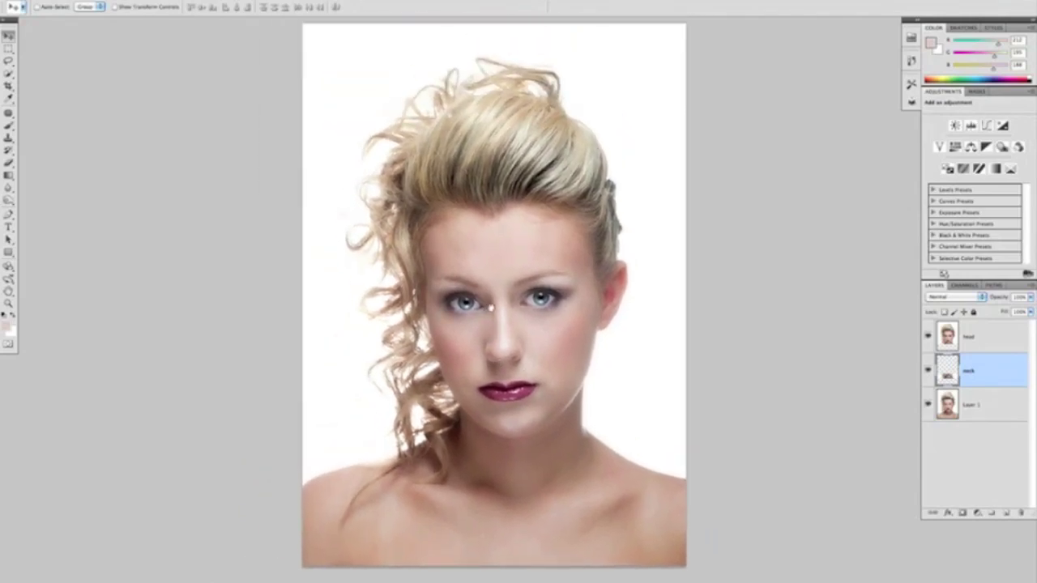
pyautogui.keyDown('alt'); pyautogui.click(927, 409); pyautogui.keyUp('alt')
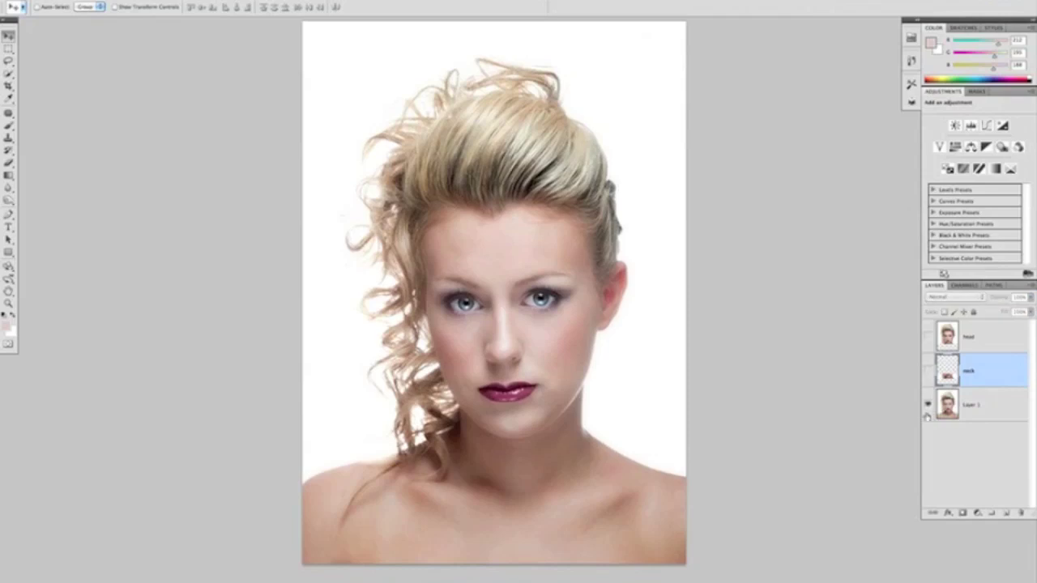
pyautogui.keyDown('alt'); pyautogui.click(927, 411); pyautogui.keyUp('alt')
pyautogui.keyDown('alt'); pyautogui.click(927, 411); pyautogui.keyUp('alt')
pyautogui.keyDown('alt'); pyautogui.click(928, 412); pyautogui.keyUp('alt')
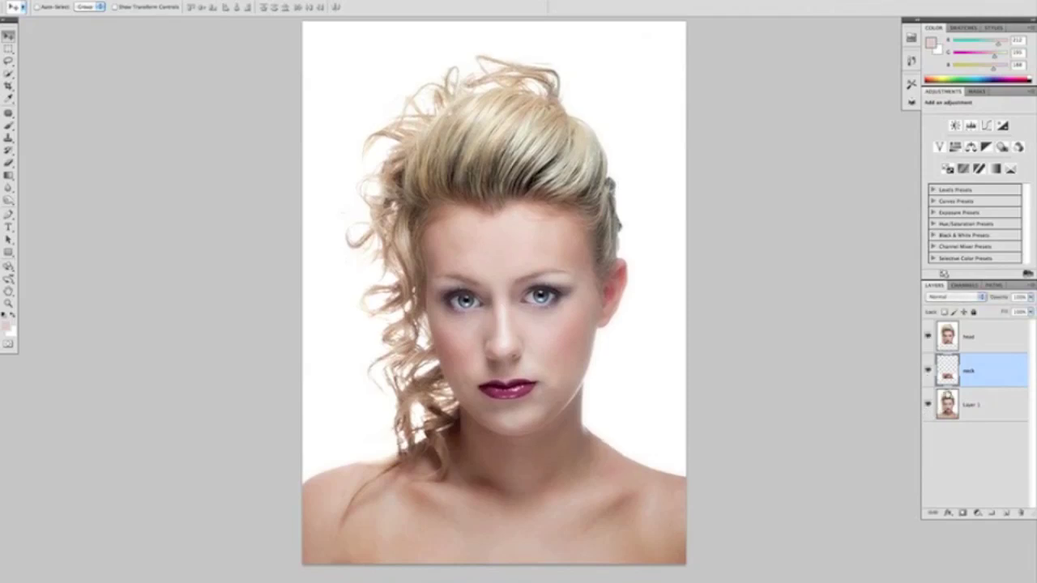